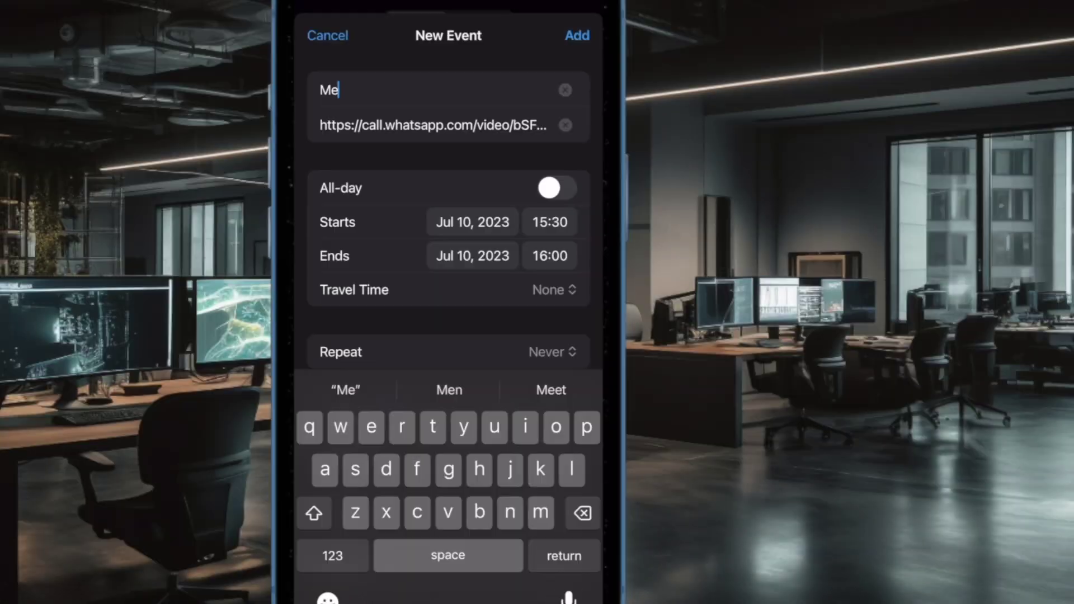
Extend the event title with 'ing' while trying the All-day switch and start-date picker
text(tting)
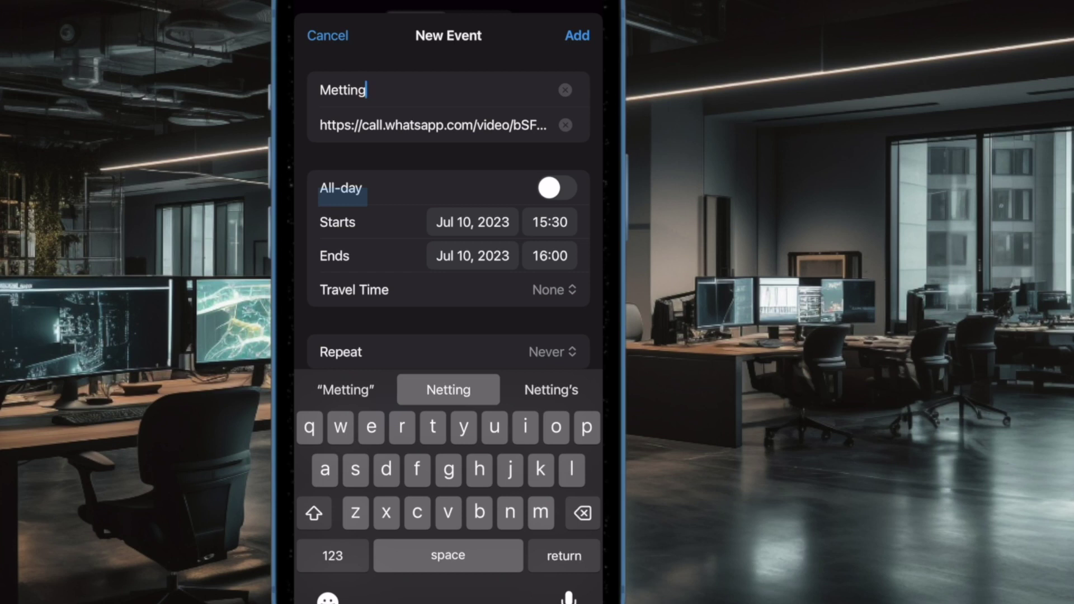
click(556, 188)
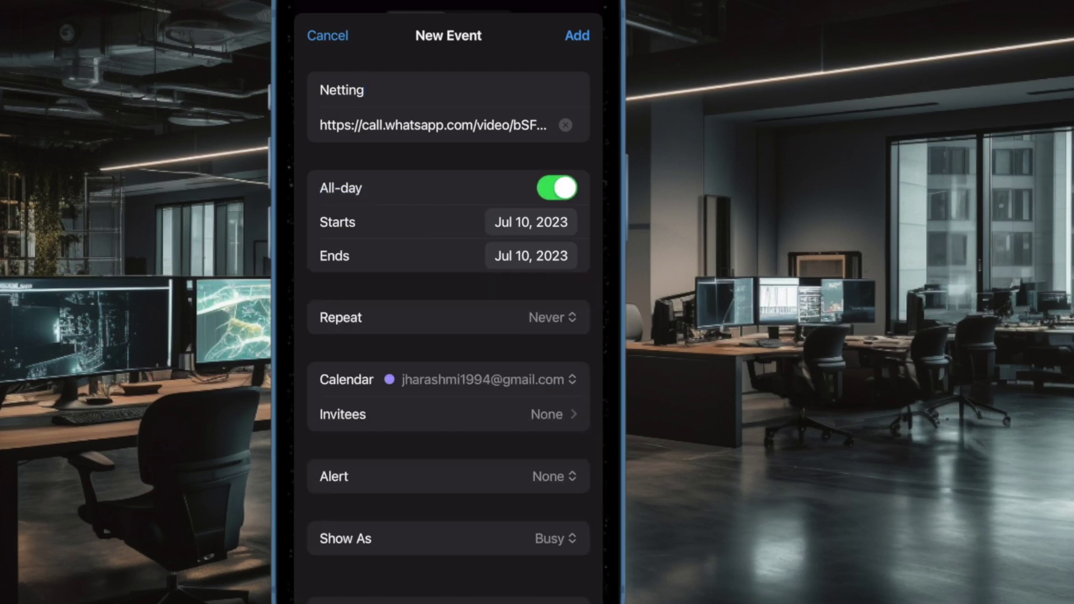
click(556, 188)
click(557, 188)
click(531, 222)
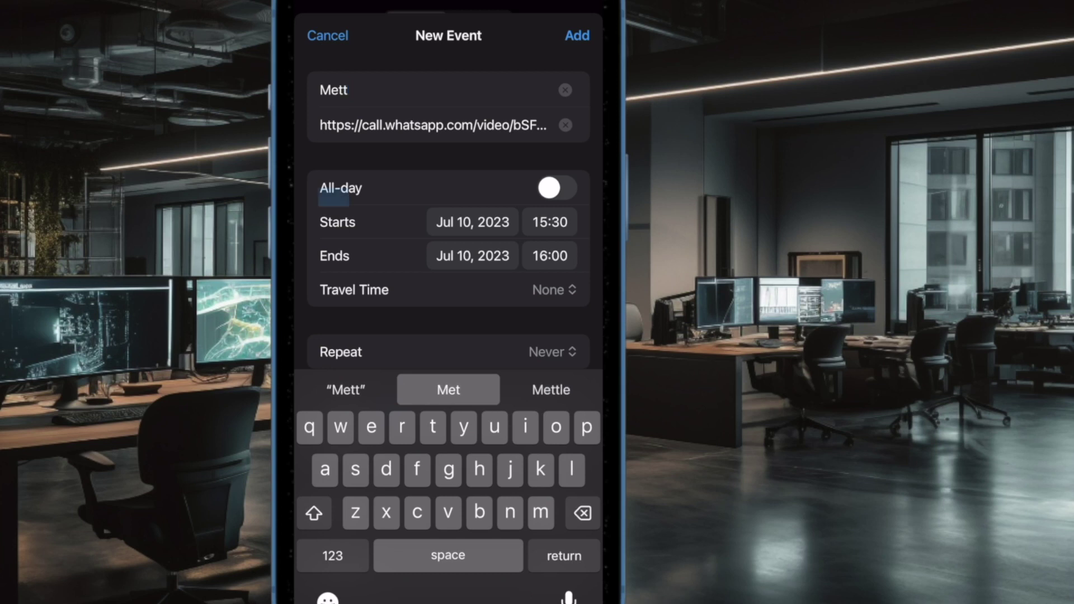
Complete the title as 'Netting', leaving All-day off and the event timed 15:30–16:00
text(ing)
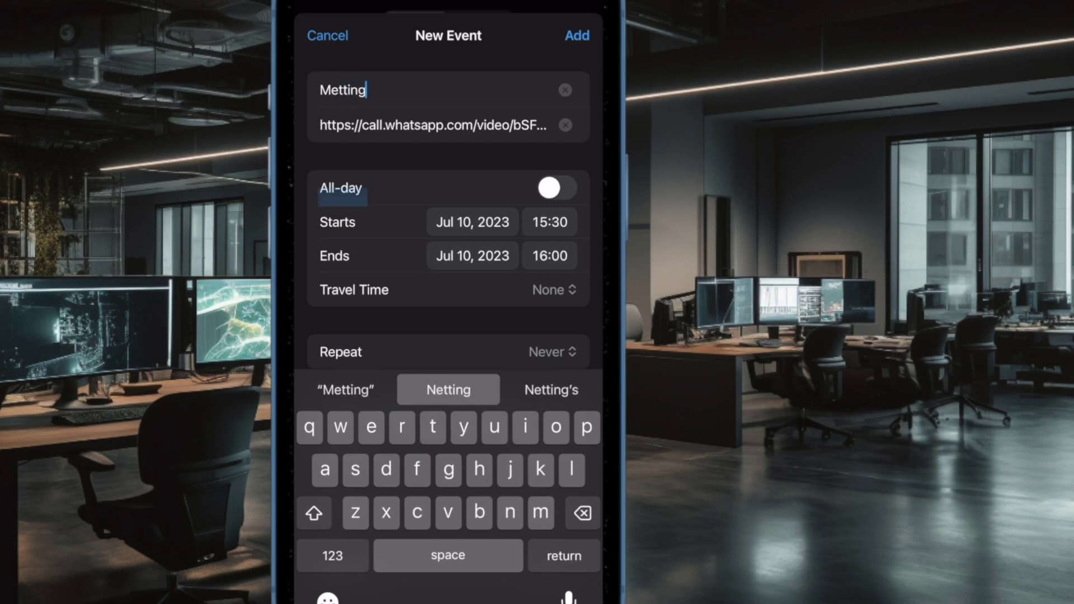
click(557, 188)
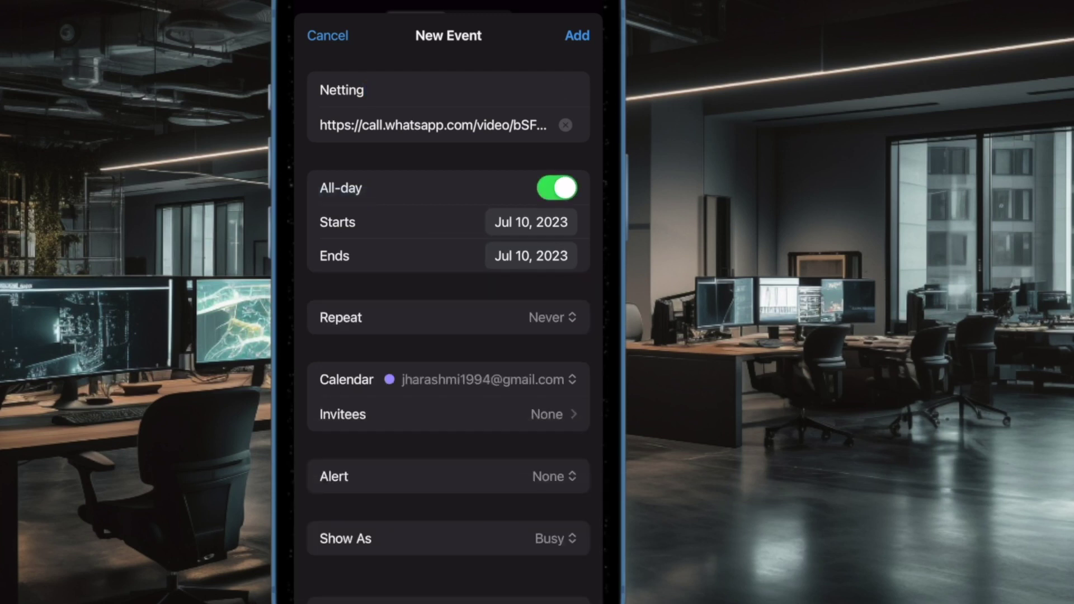
click(557, 188)
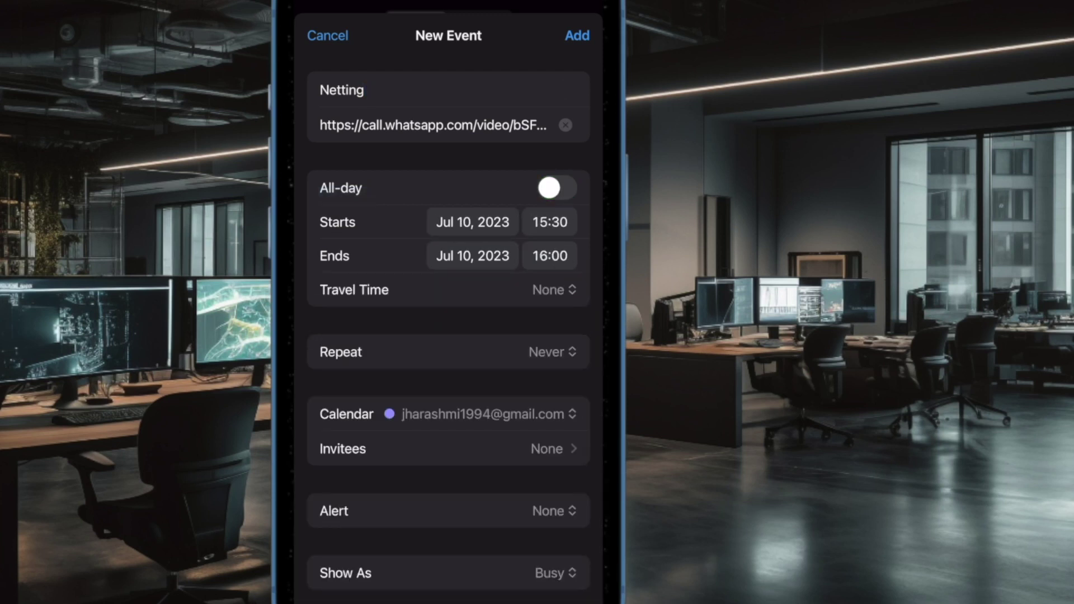
Make Netting an all-day event starting July 12, 2023
click(556, 188)
click(531, 222)
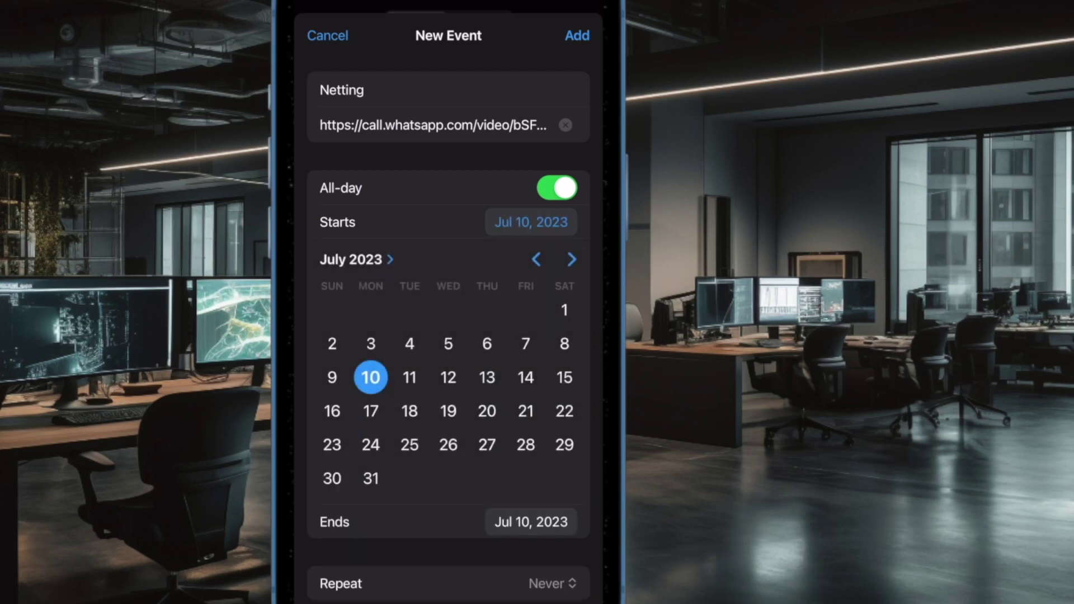
click(448, 377)
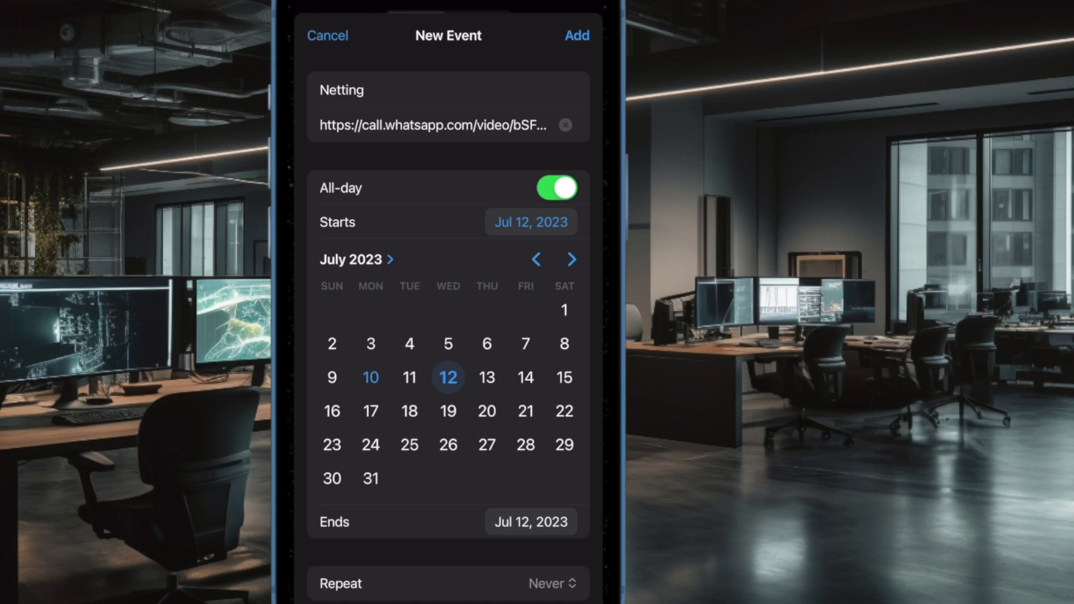
scroll(448, 308, down, 3)
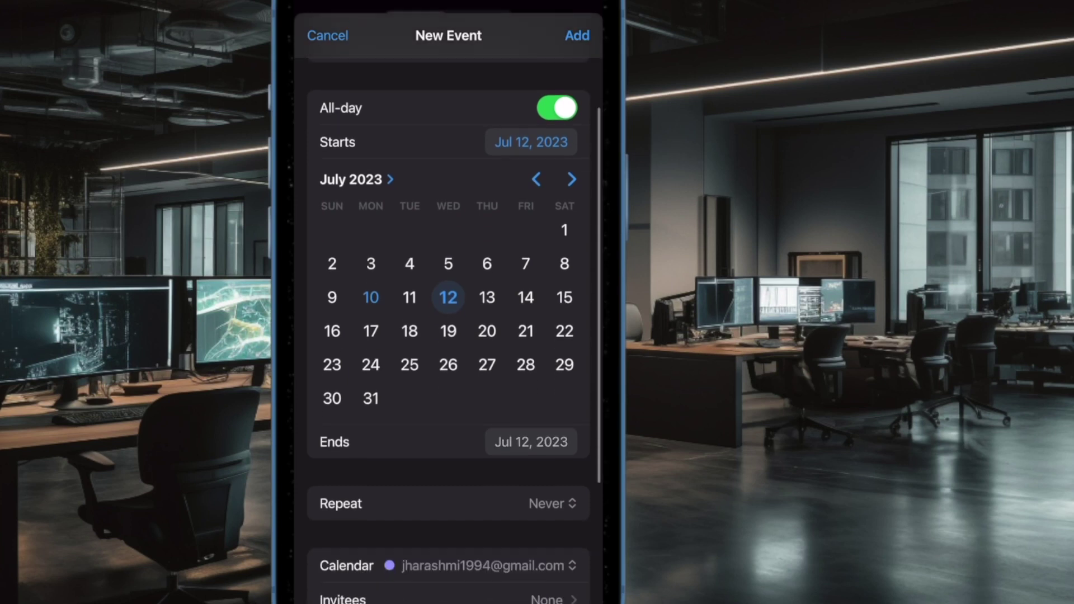
Set the event's end date to July 13, 2023
click(531, 442)
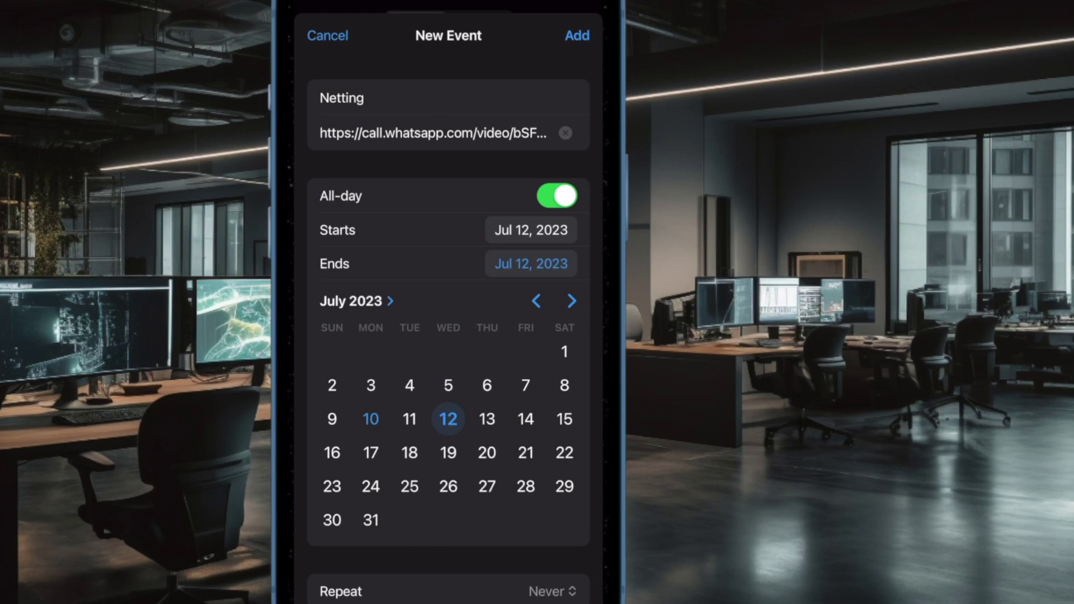
click(486, 419)
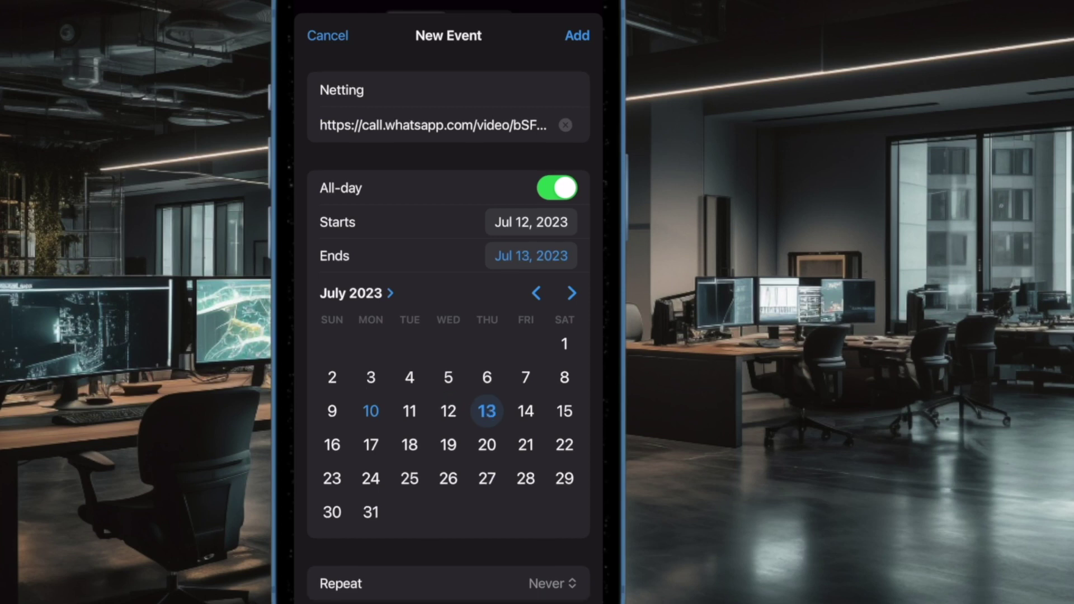
scroll(448, 335, down, 5)
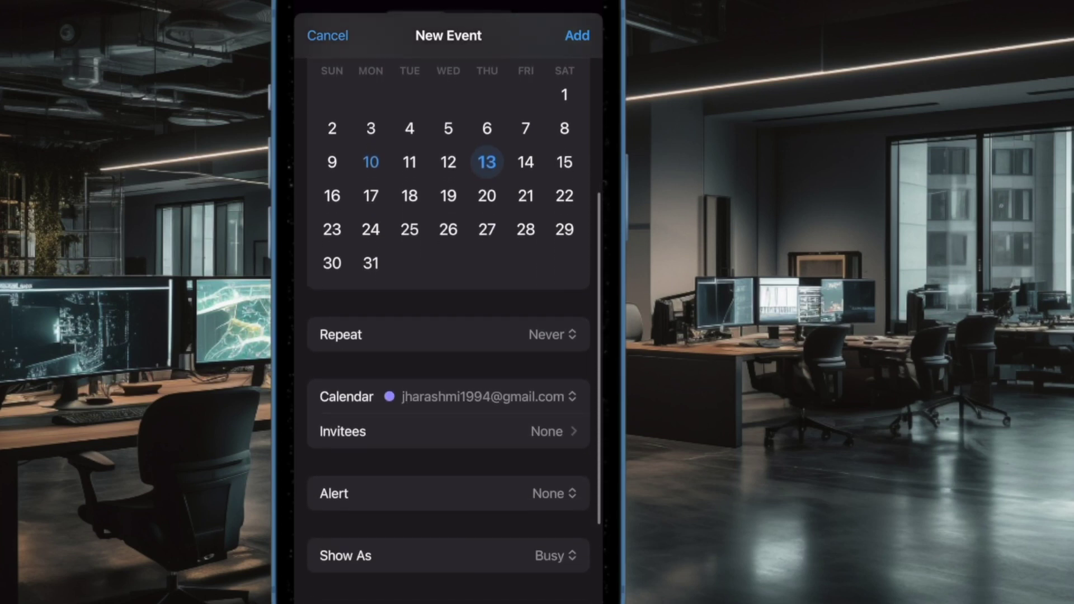
click(551, 335)
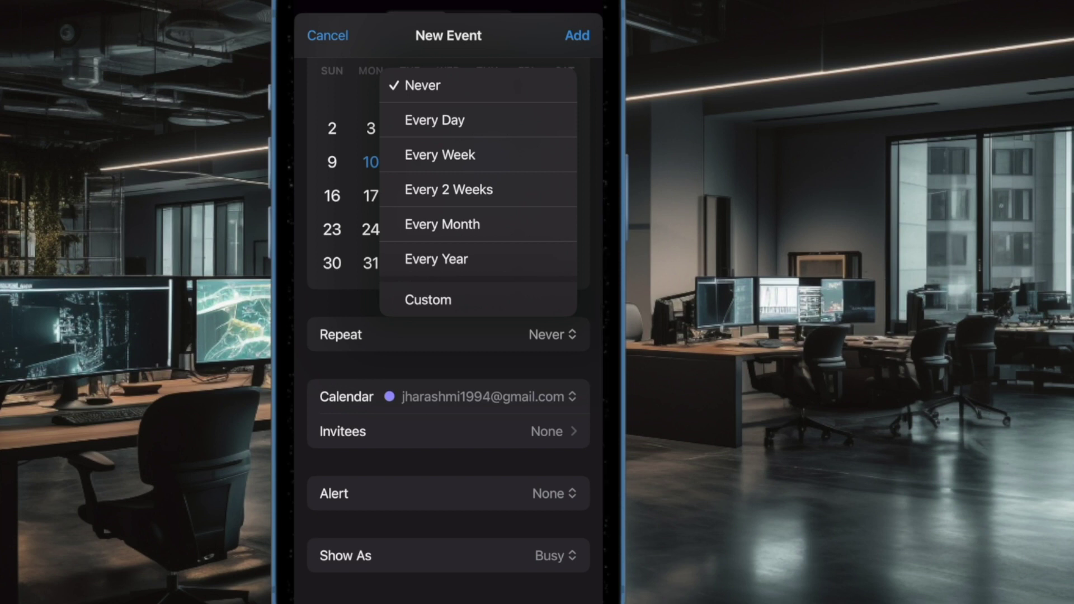
Set the Netting event to repeat Every Day with no end date
click(434, 120)
scroll(448, 336, down, 2)
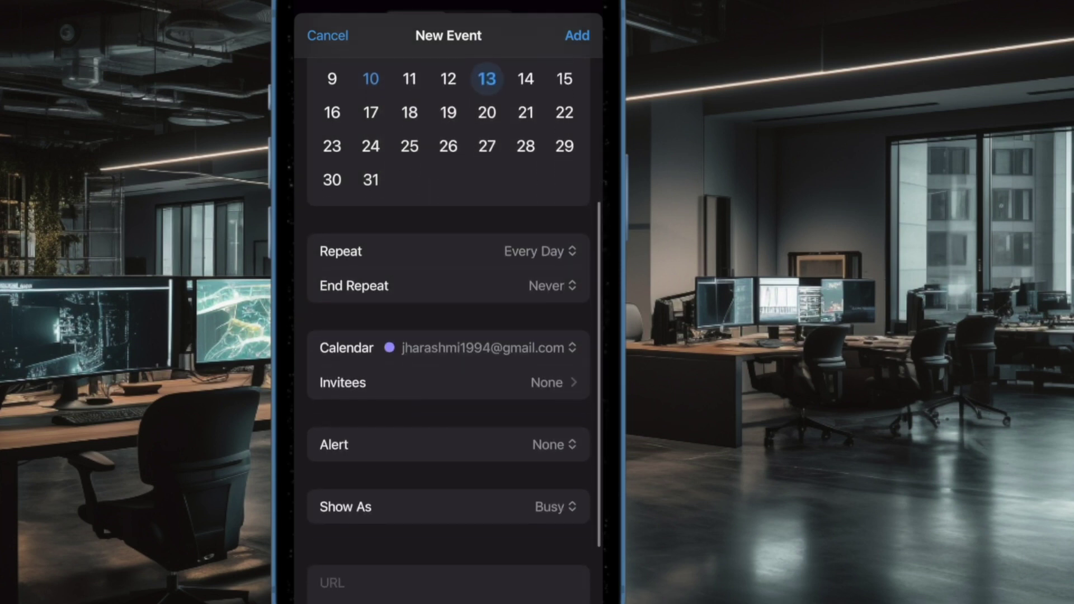
click(448, 382)
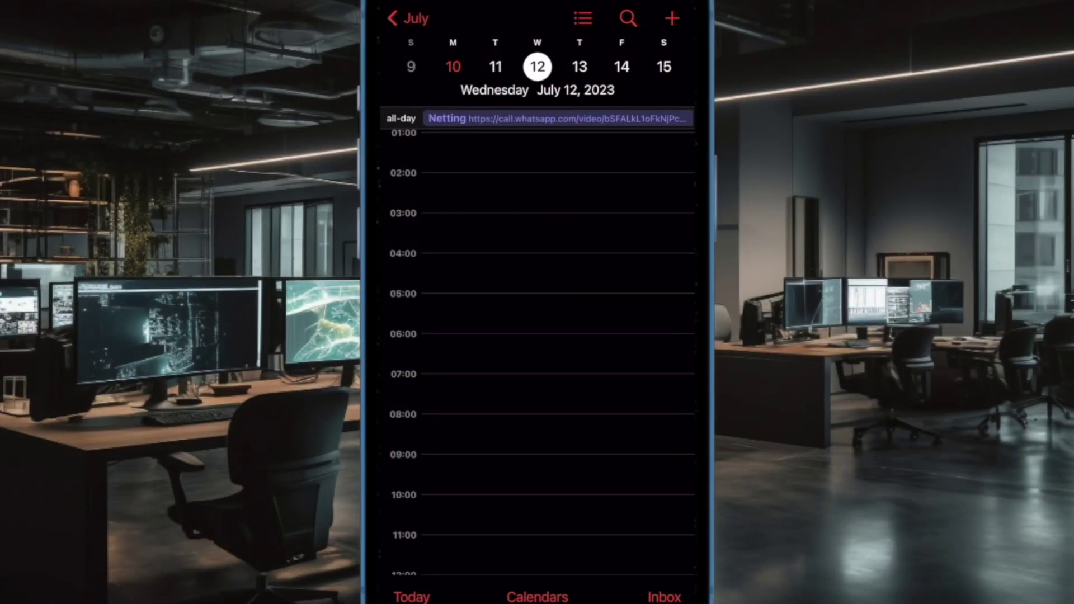
Open the Netting all-day event on July 12 to view its Event Details
click(557, 118)
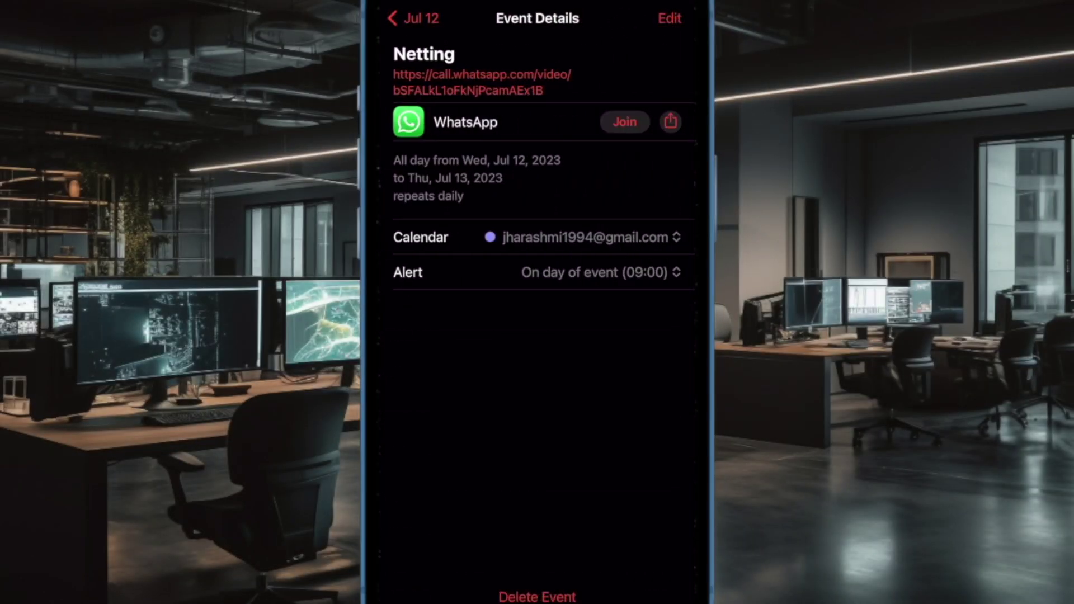